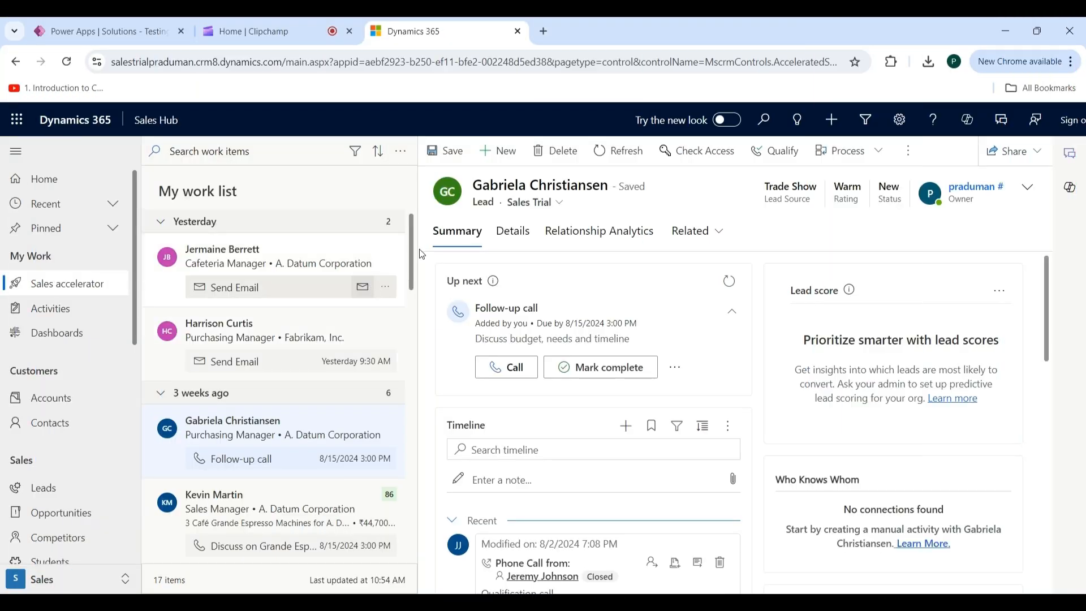
Load make.powerapps.com in a new browser tab and open the Testing role solution
click(542, 32)
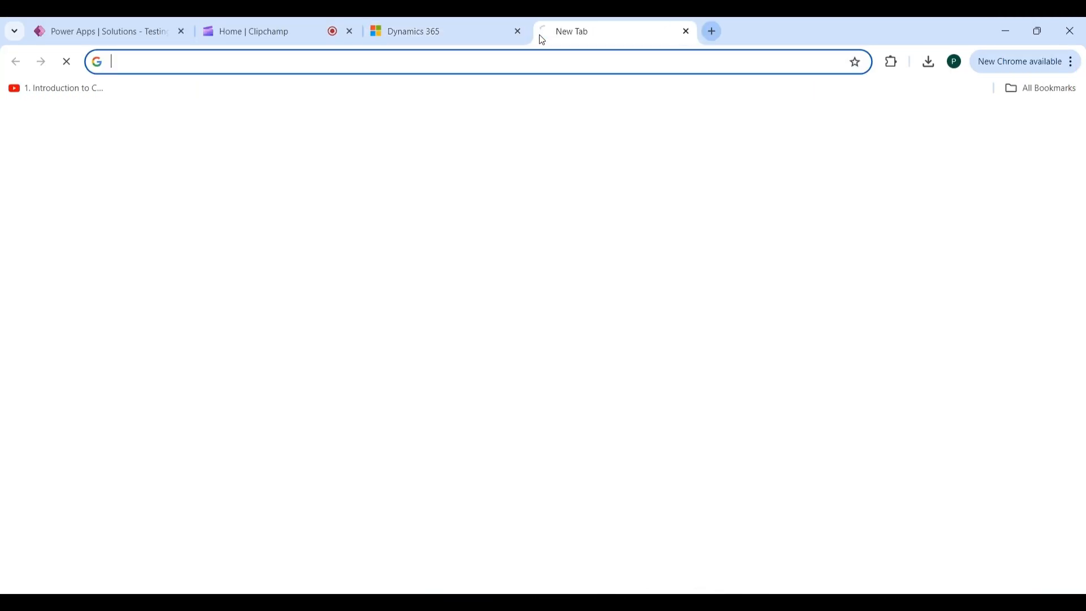
text(ma)
key(Return)
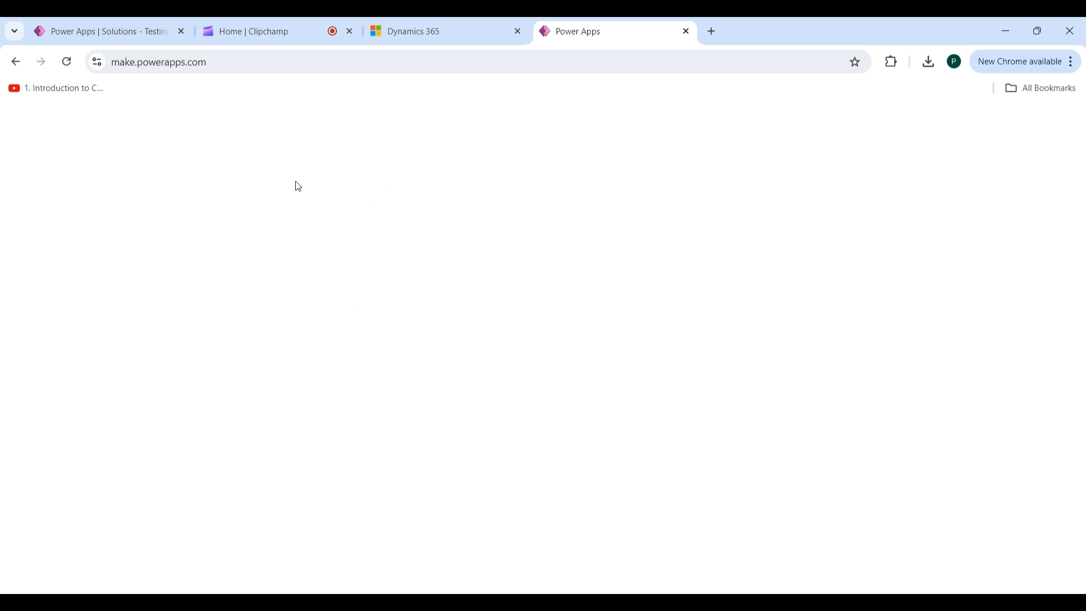
click(73, 359)
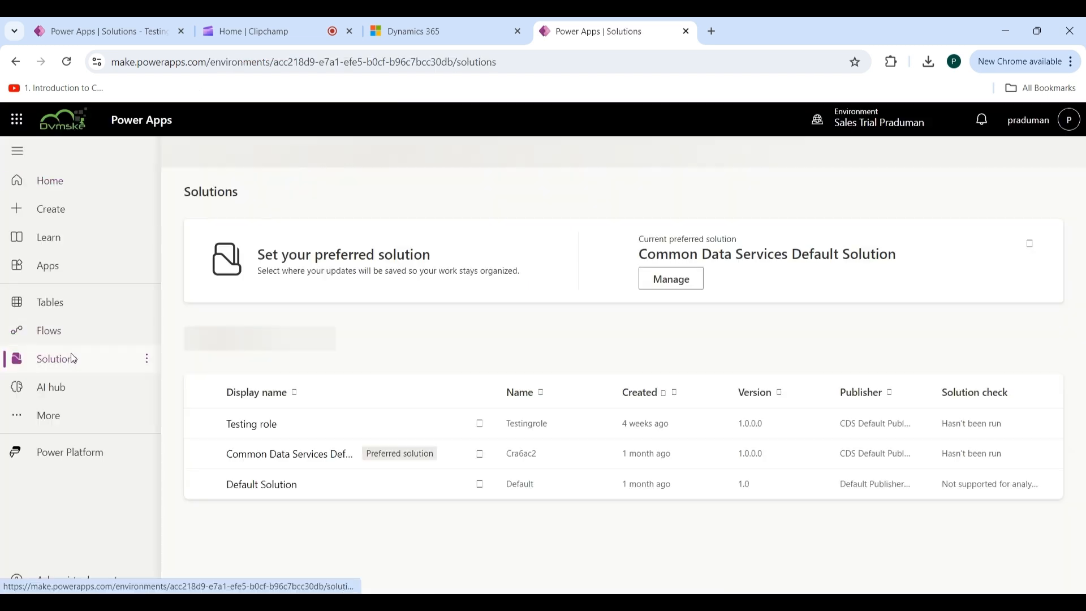
click(267, 428)
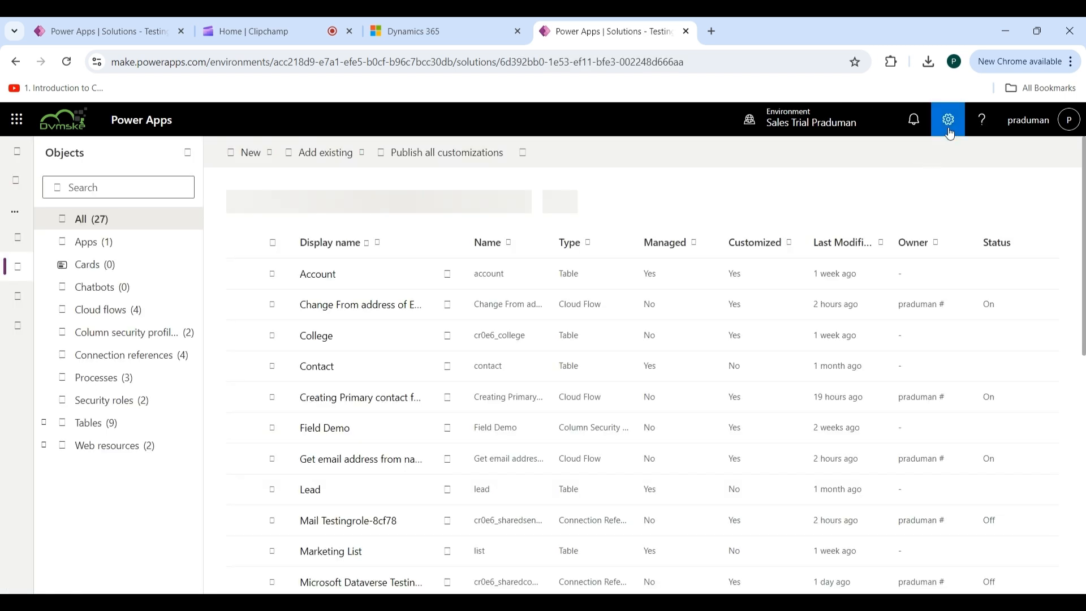
Go to the environment's advanced settings and open System Settings from the Administration area
click(948, 121)
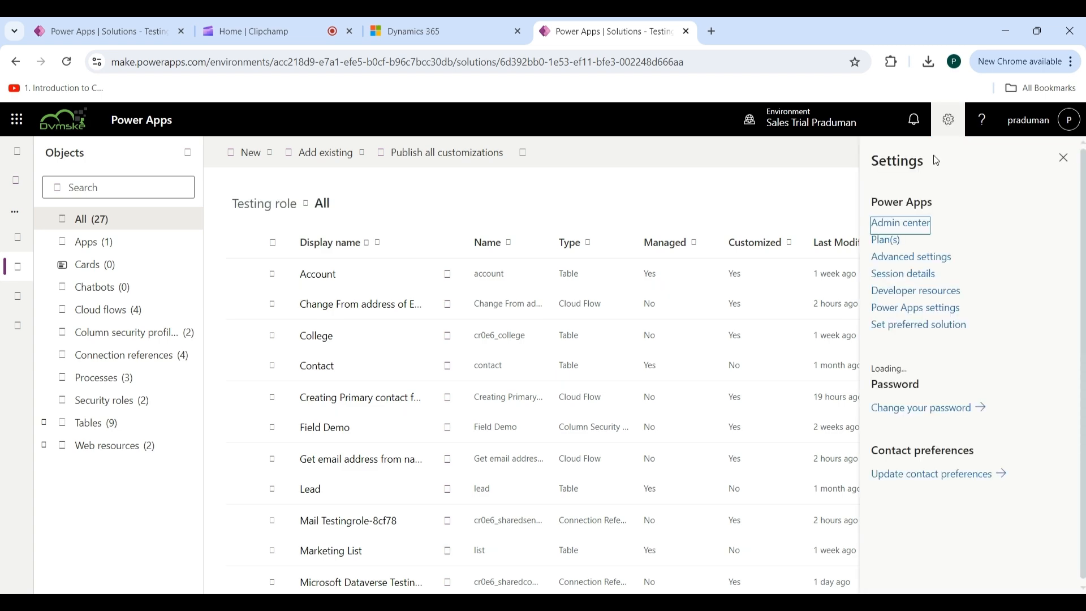
click(916, 263)
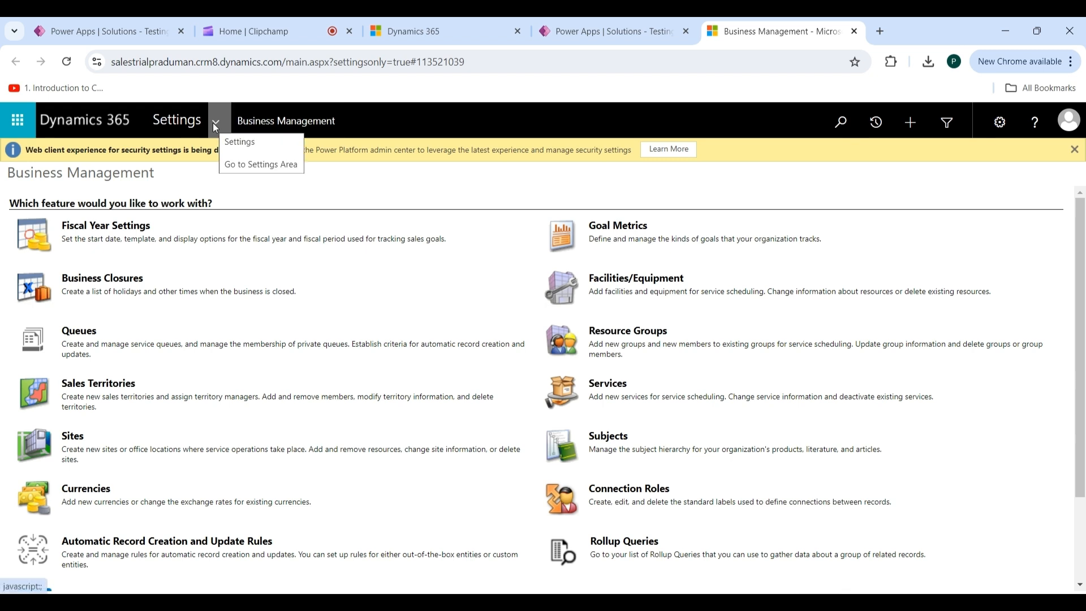
click(215, 128)
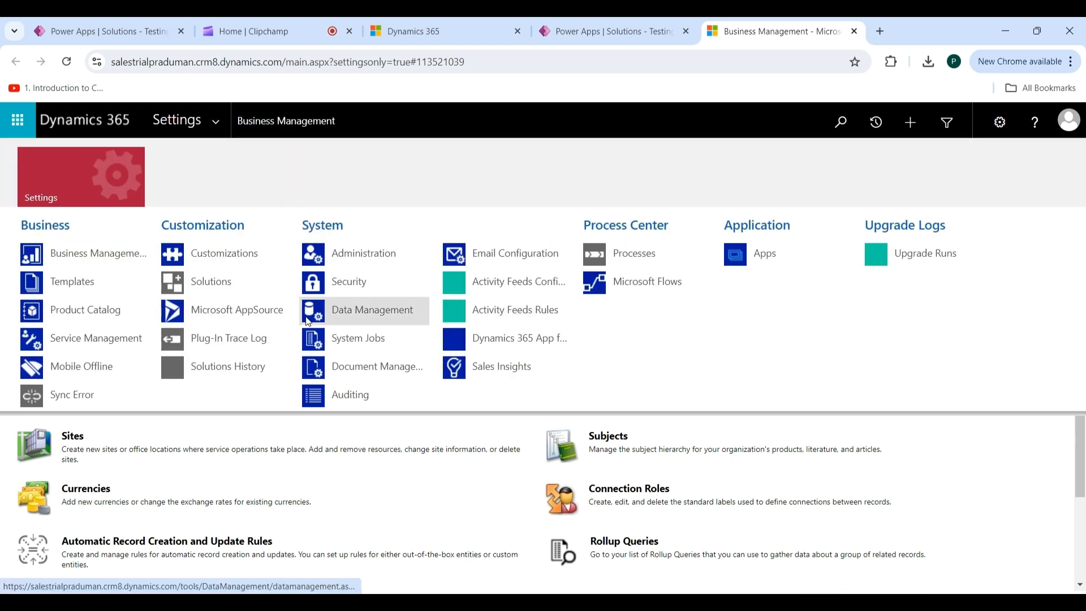
click(352, 265)
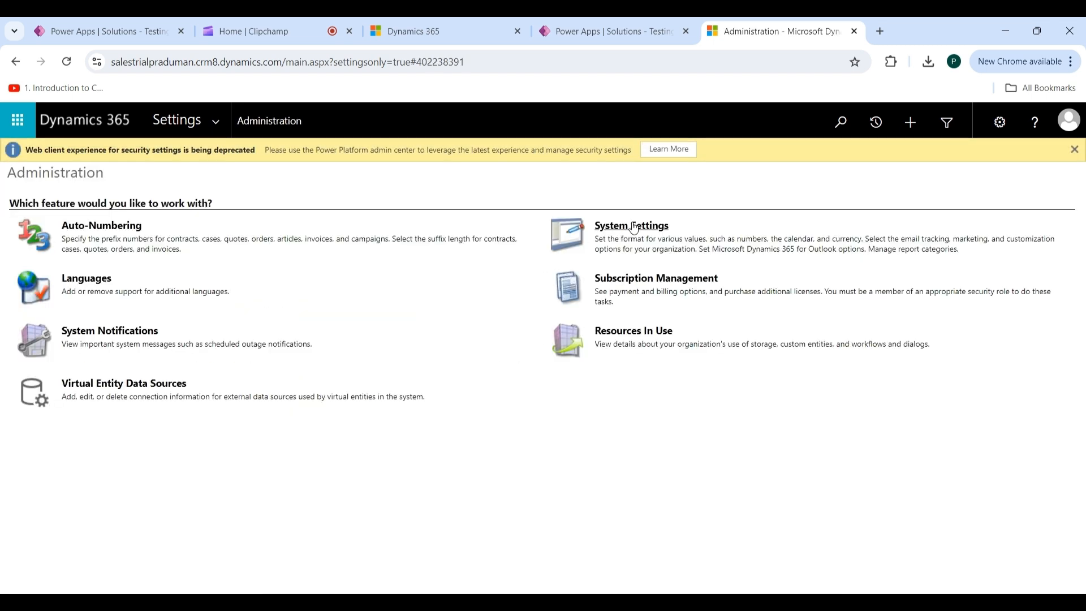
click(628, 229)
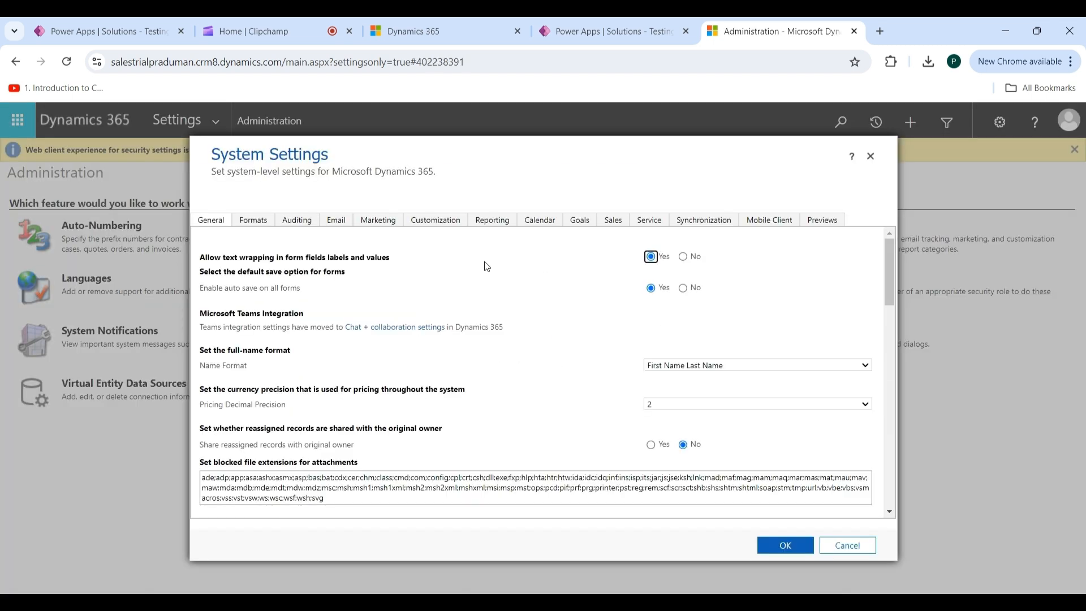
In the email system settings, set Enable Send Direct Email Action in Unified Interface to Yes and save
click(344, 226)
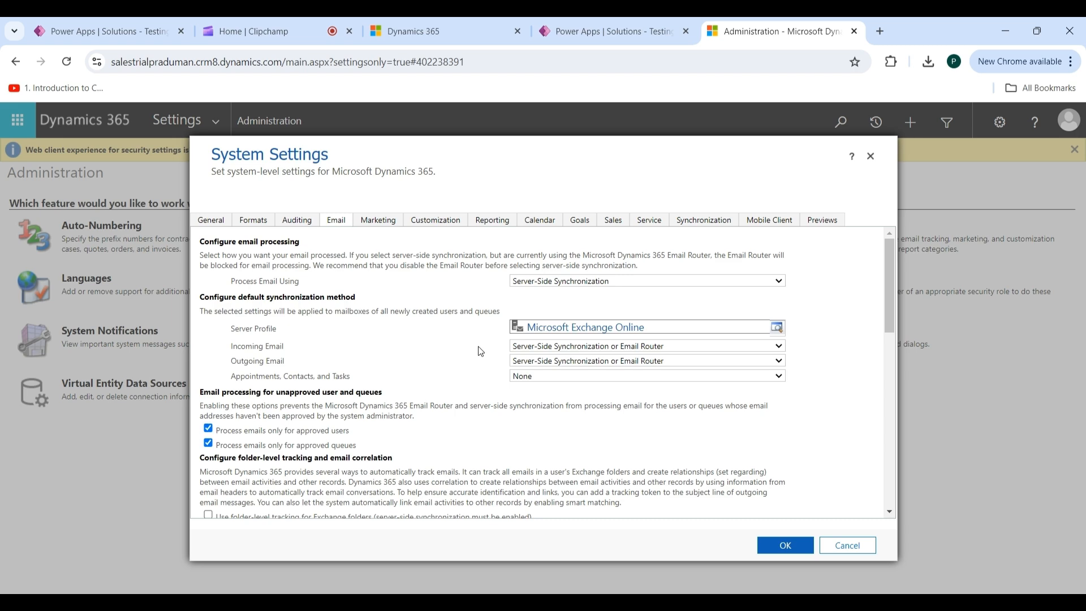
scroll(480, 351, down, 6)
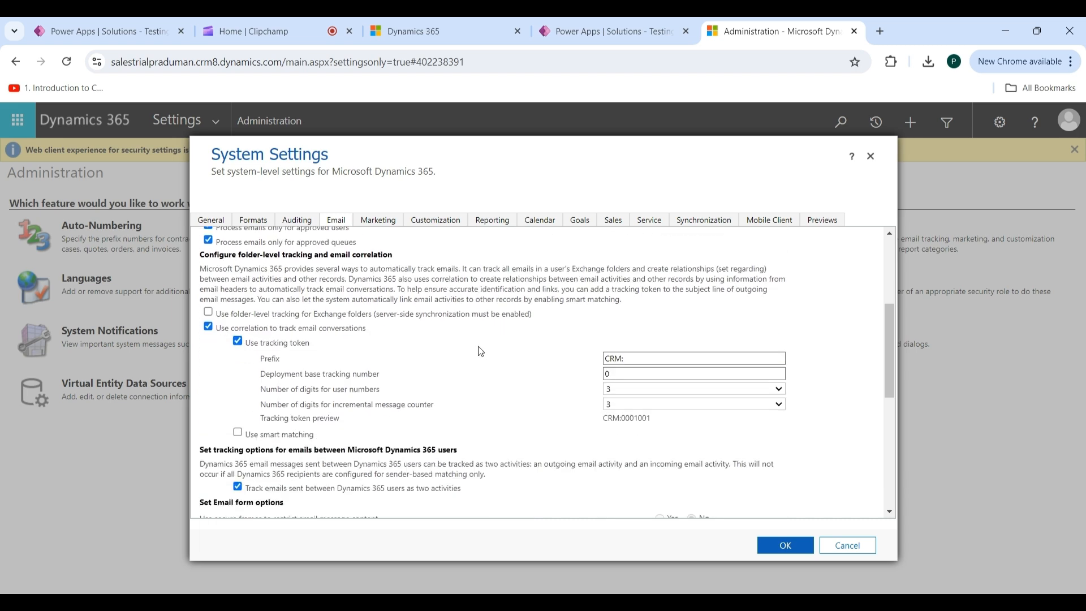
scroll(479, 348, down, 4)
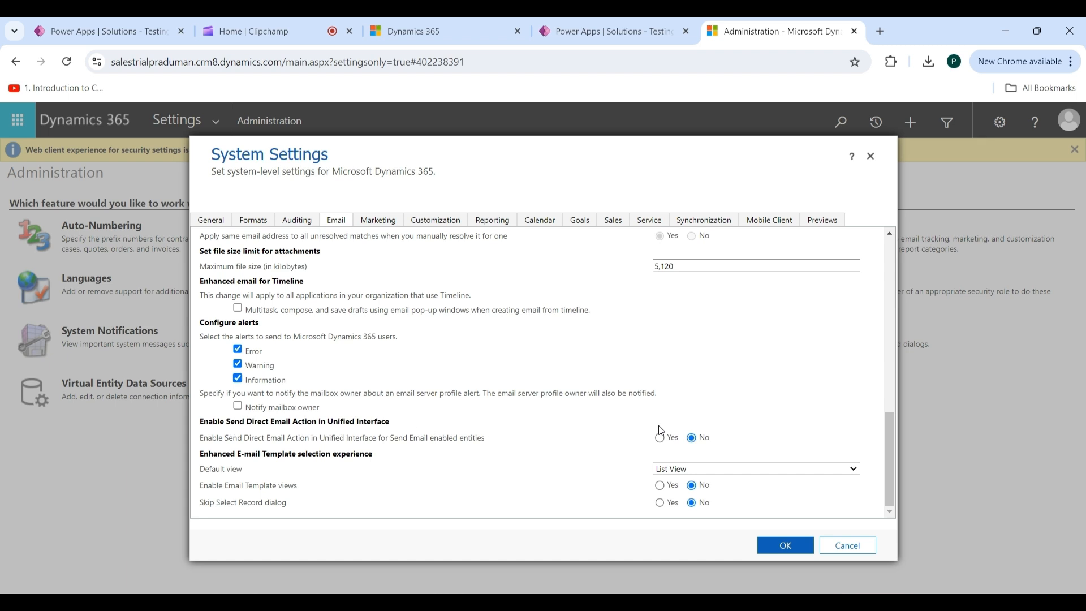
click(664, 445)
click(786, 549)
click(786, 550)
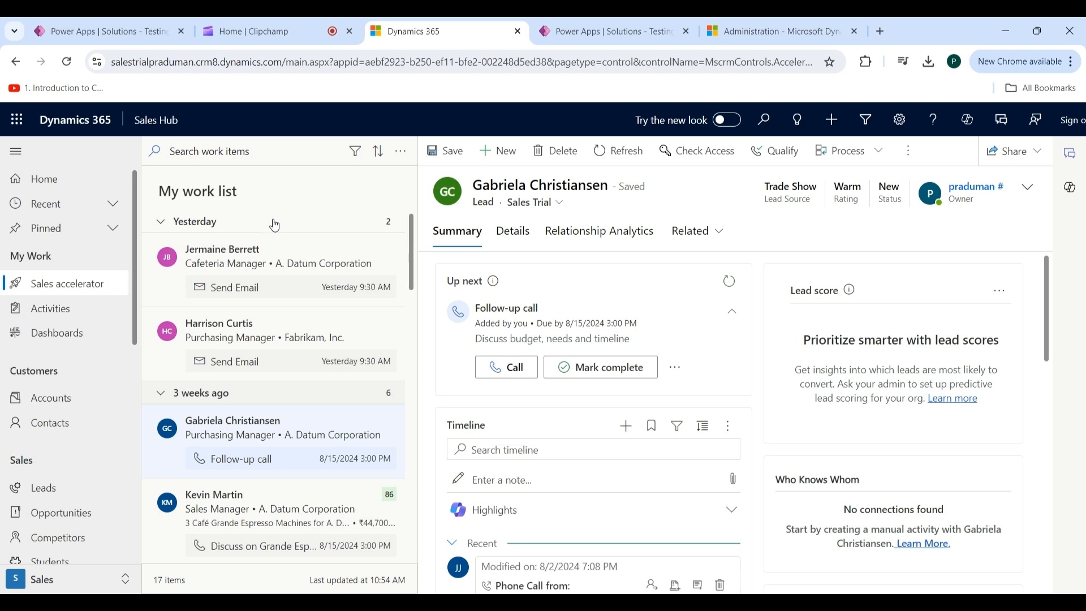
In the Sales Hub contacts, select the third and fourth active contacts and start a direct email to them
click(70, 425)
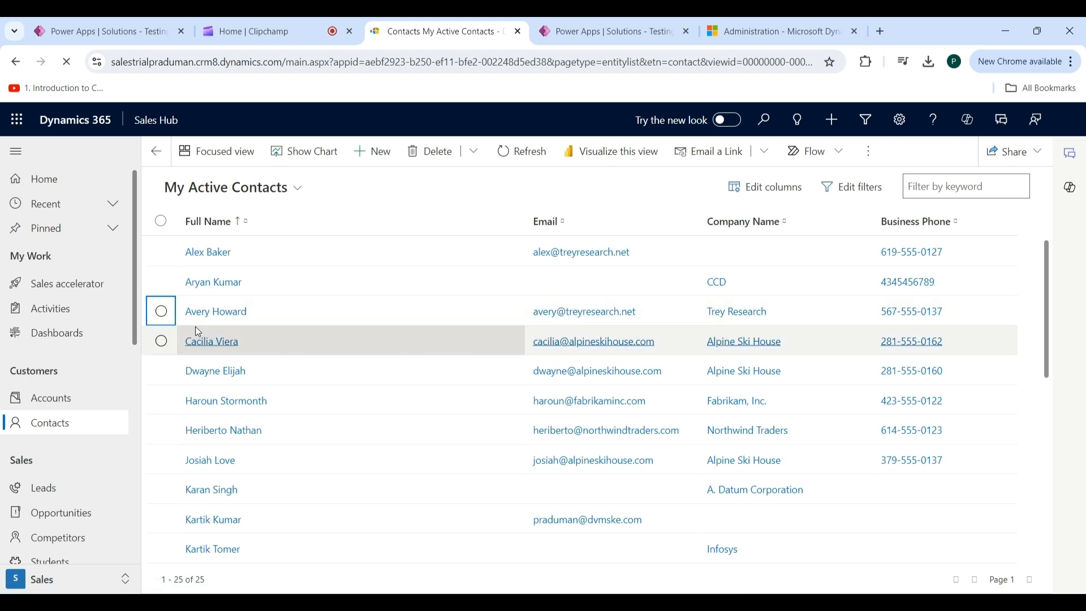
click(162, 312)
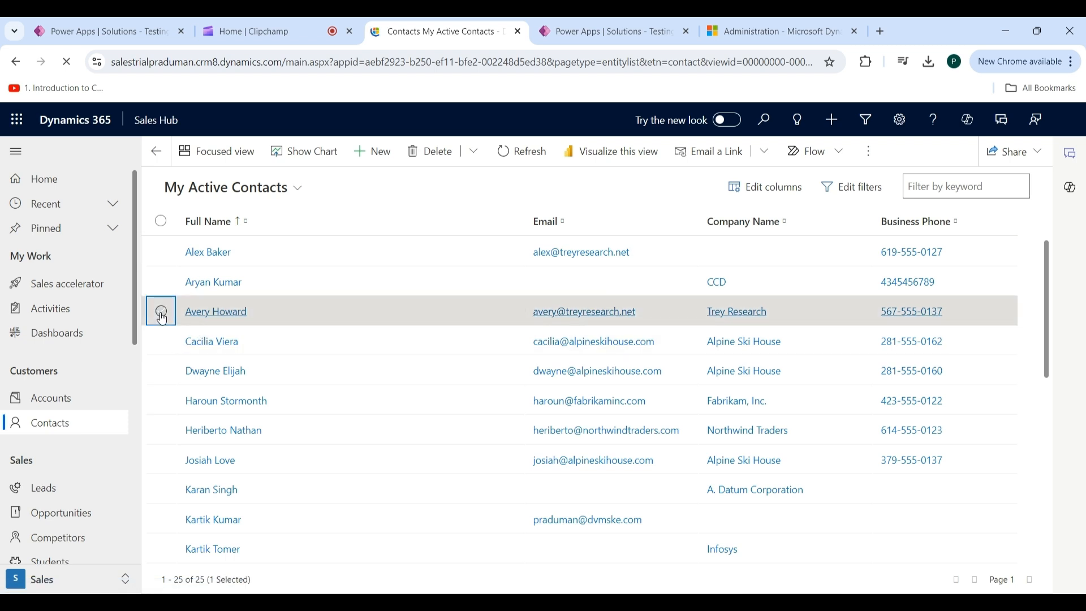
click(161, 341)
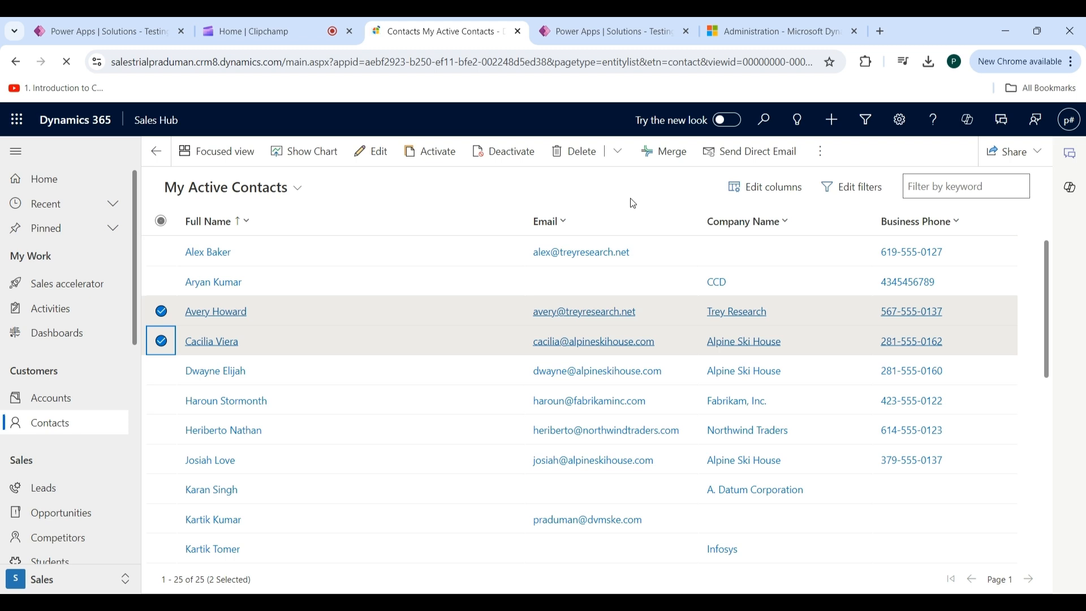
click(762, 153)
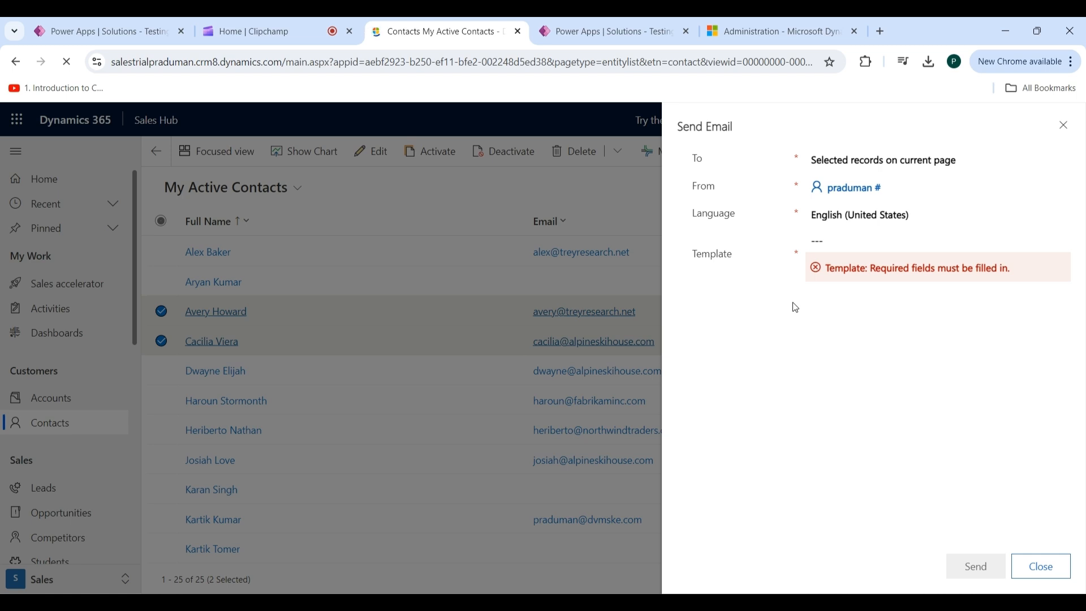
Choose the template "Follow up when contacts don't show up - follow up email" and send the email to the selected contacts
click(818, 242)
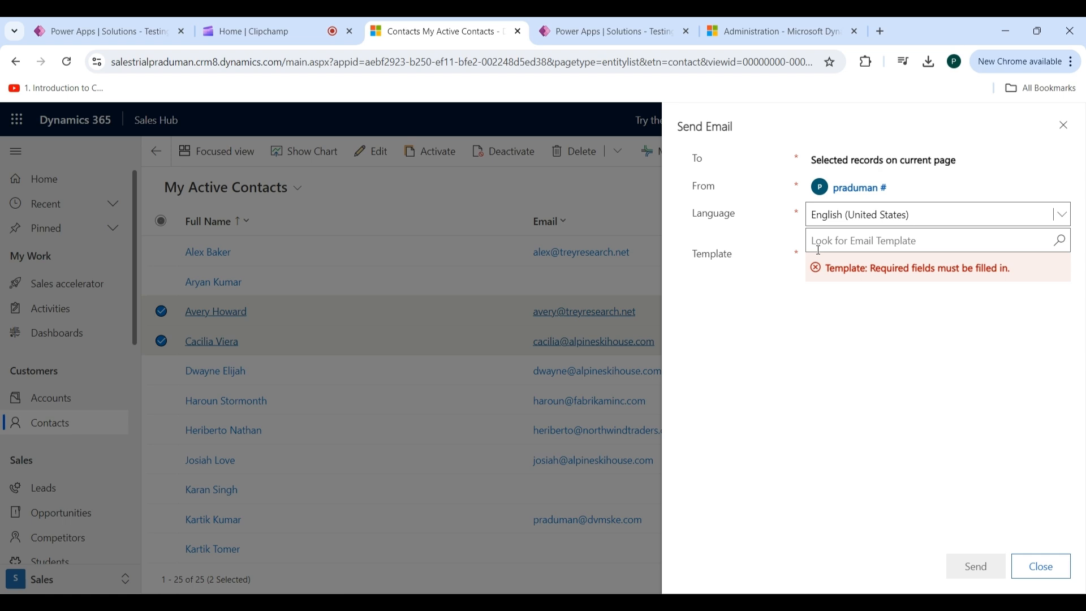
click(1060, 242)
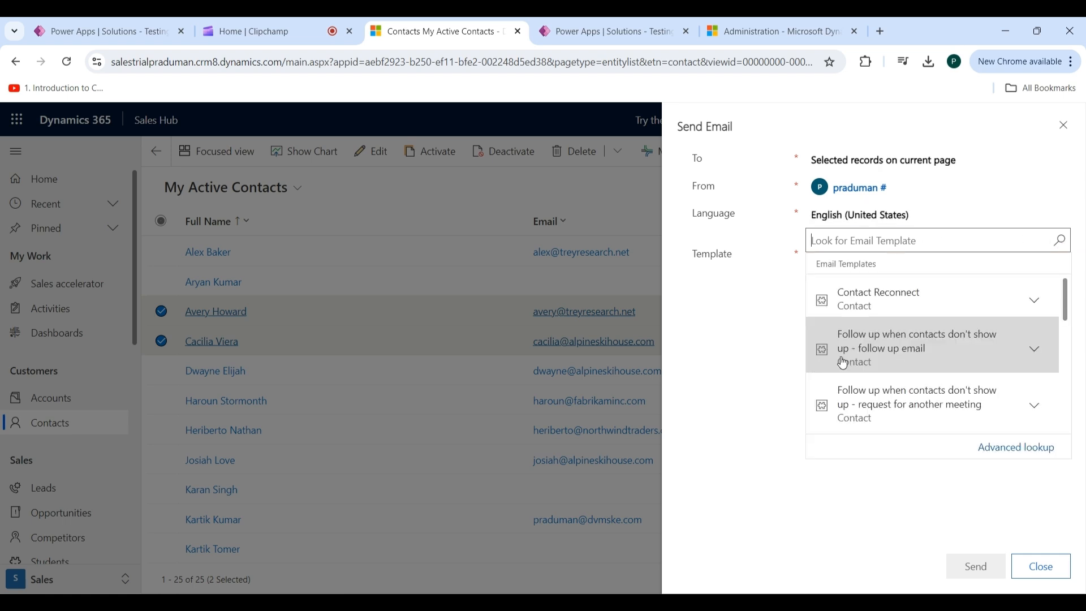
click(886, 352)
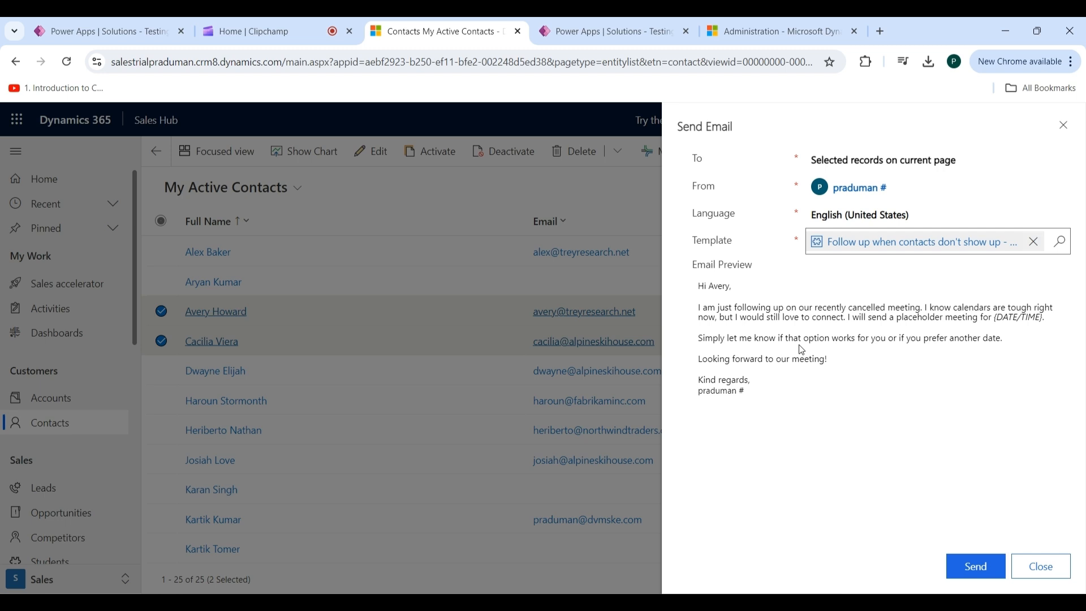
click(976, 569)
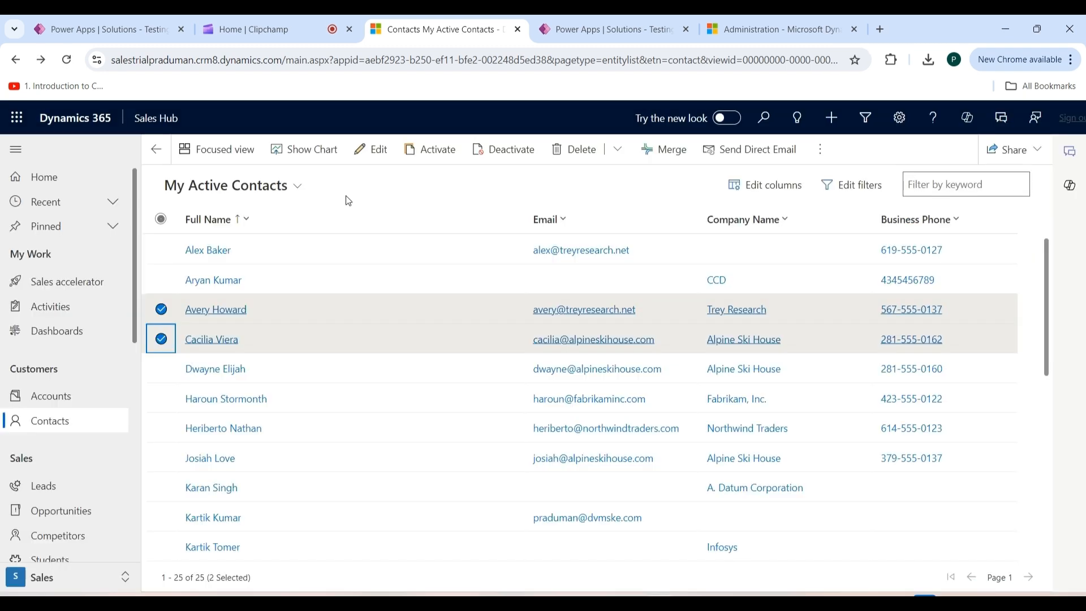
Check the Trey Research contact's Closed Activity Associated View and read the follow-up email about the earlier scheduled meeting
click(224, 311)
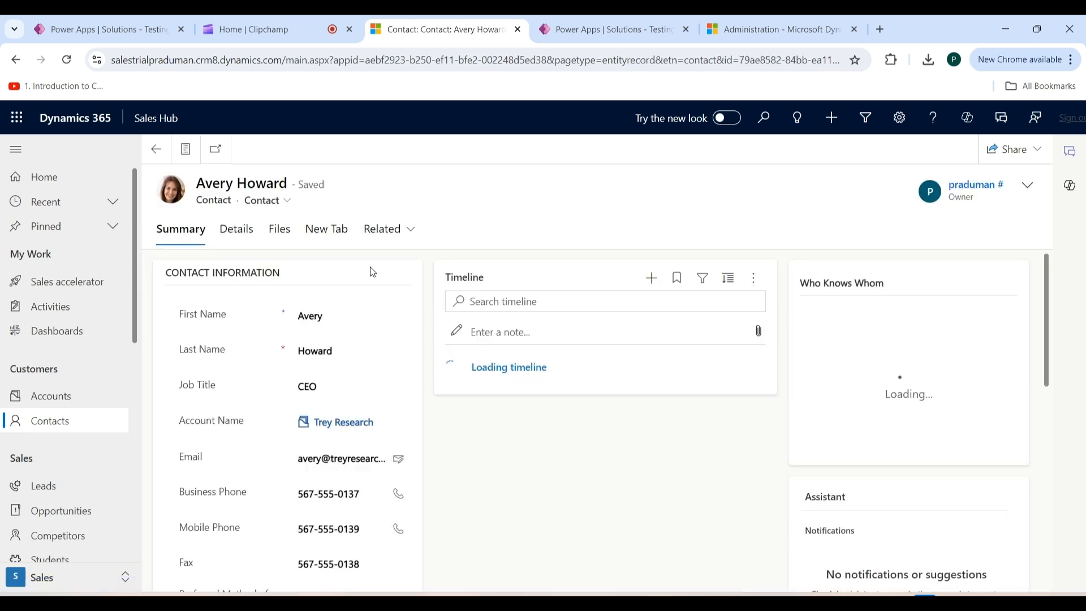
click(409, 231)
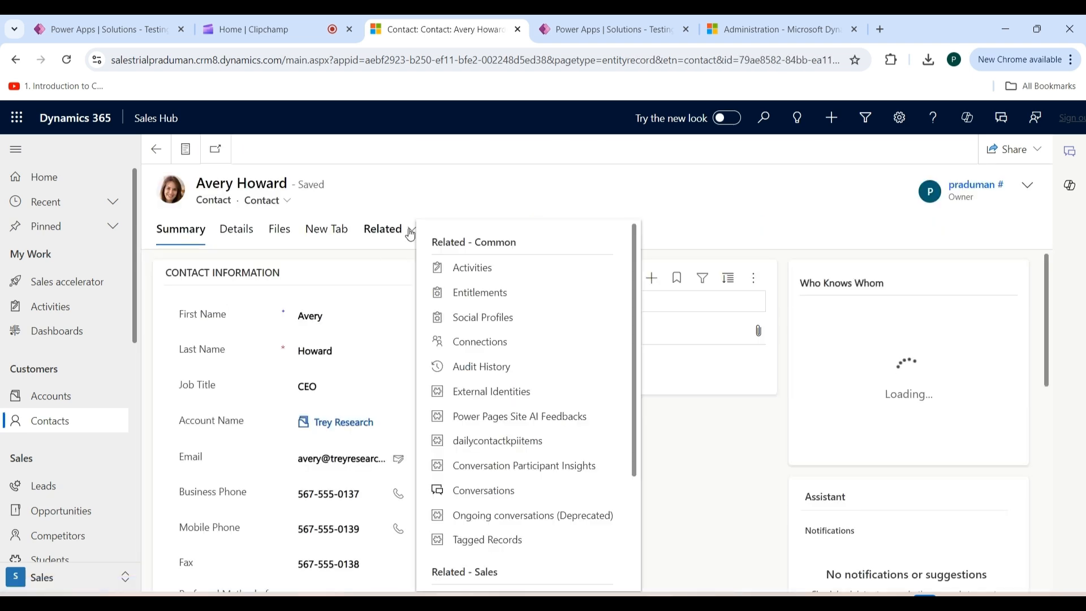
click(478, 270)
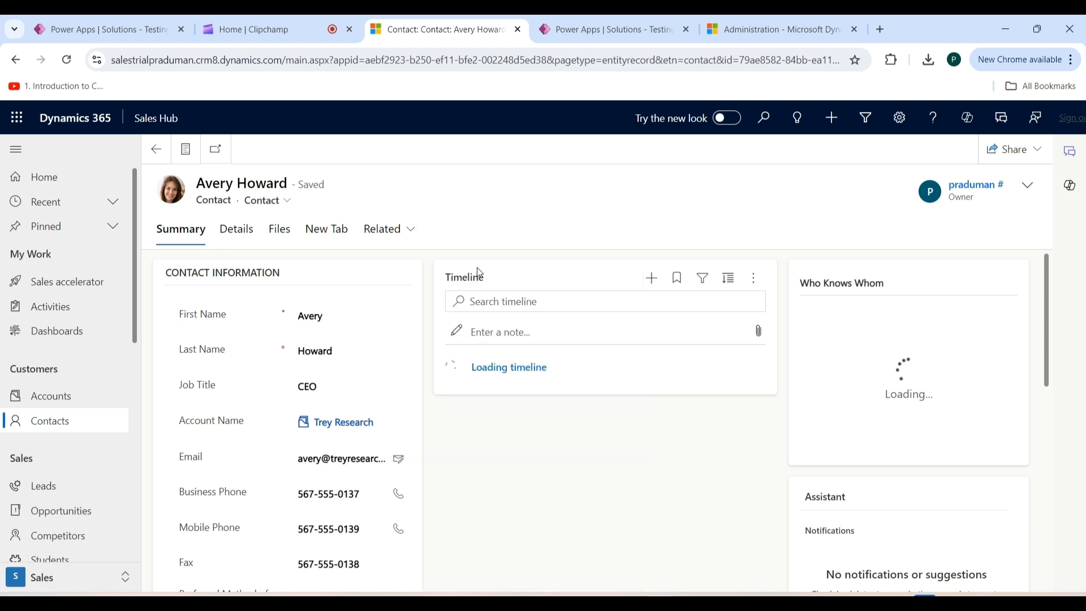
click(391, 302)
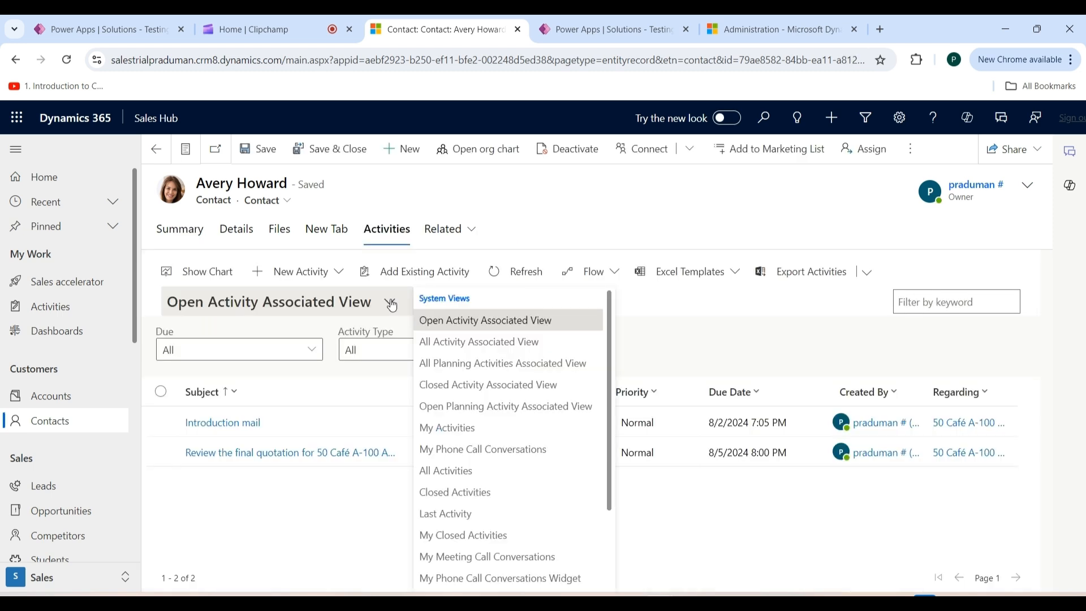
click(487, 386)
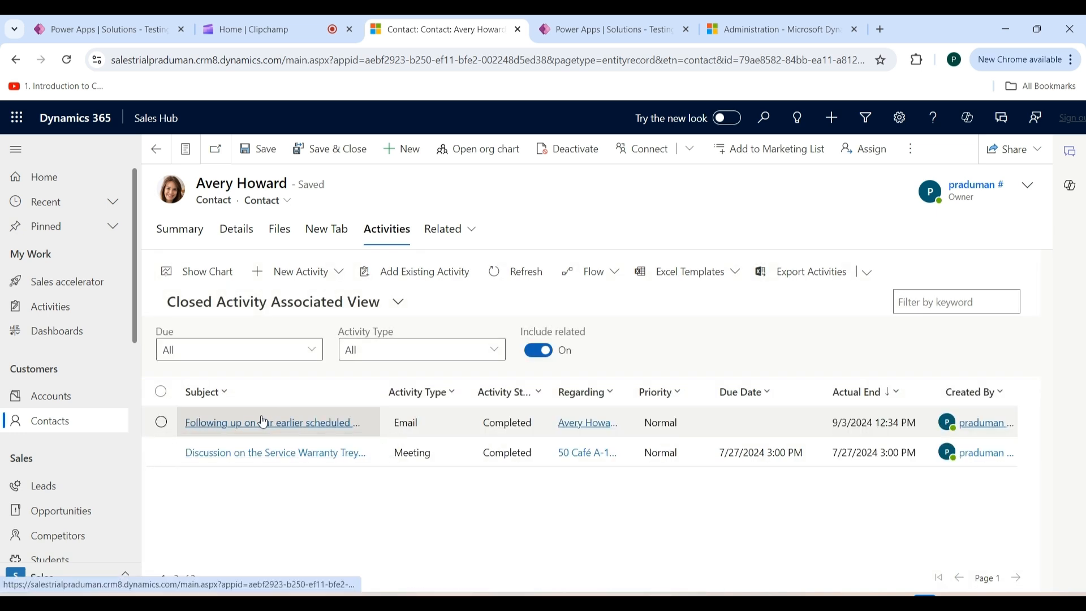
click(252, 428)
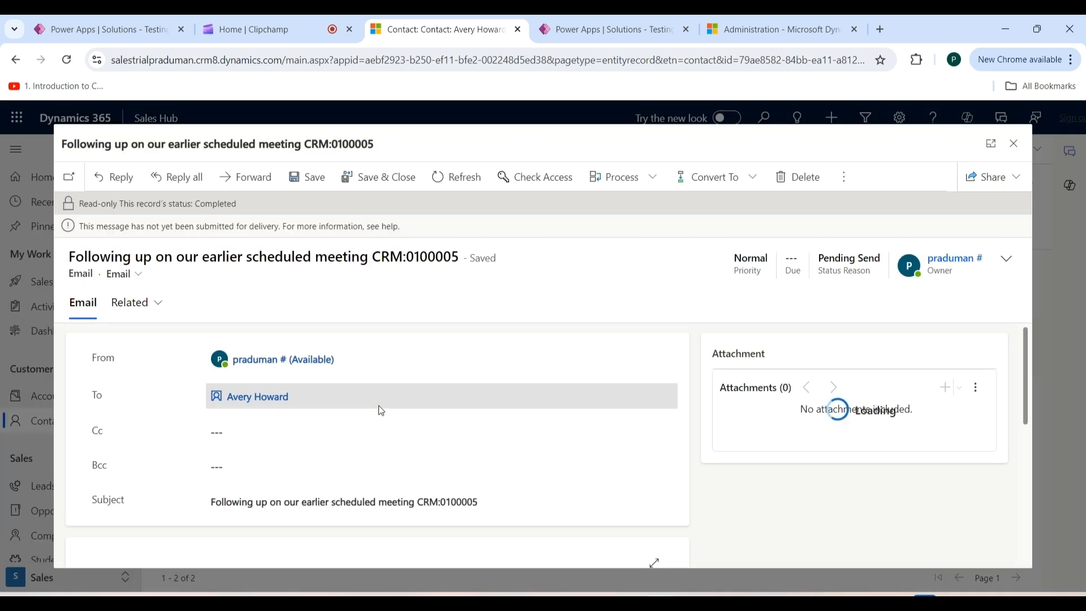
scroll(379, 406, down, 4)
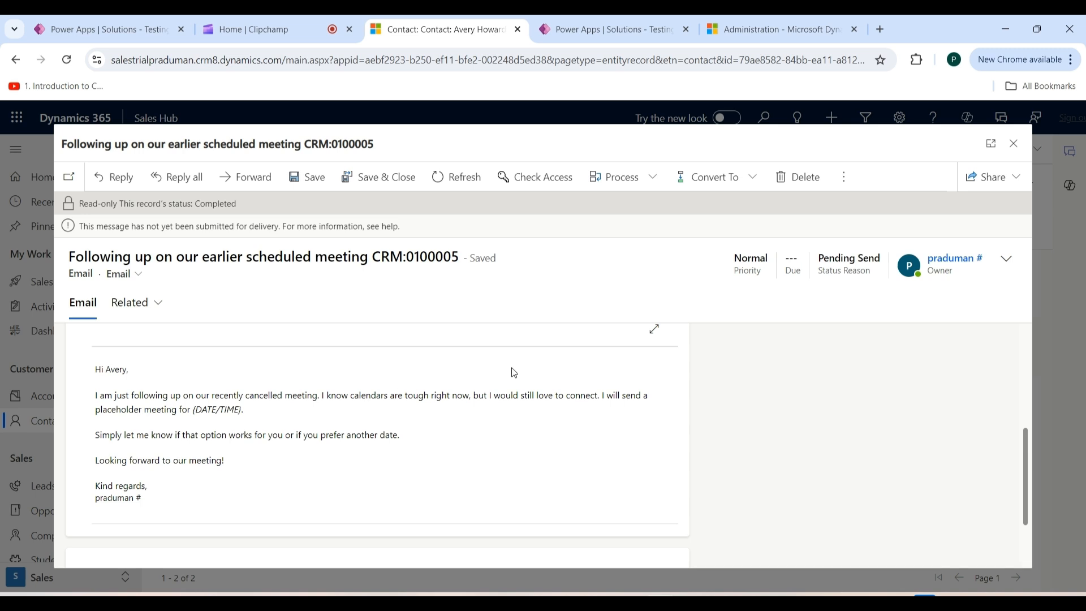
click(1006, 148)
Check the fourth listed contact, from Alpine Ski House, in the Closed Activity Associated View and review the follow-up email
click(156, 149)
click(204, 340)
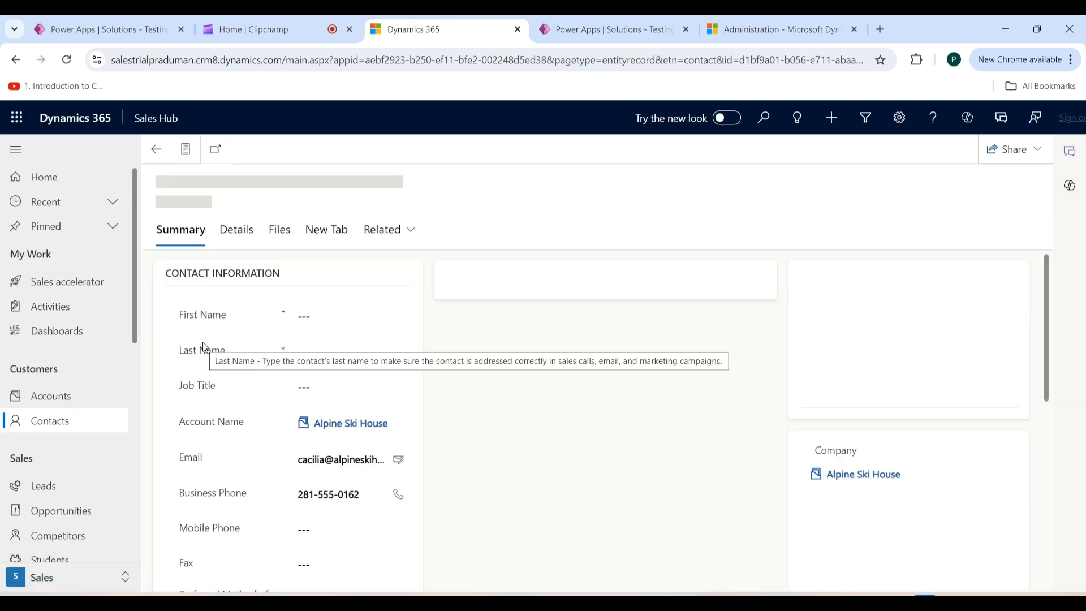
click(411, 234)
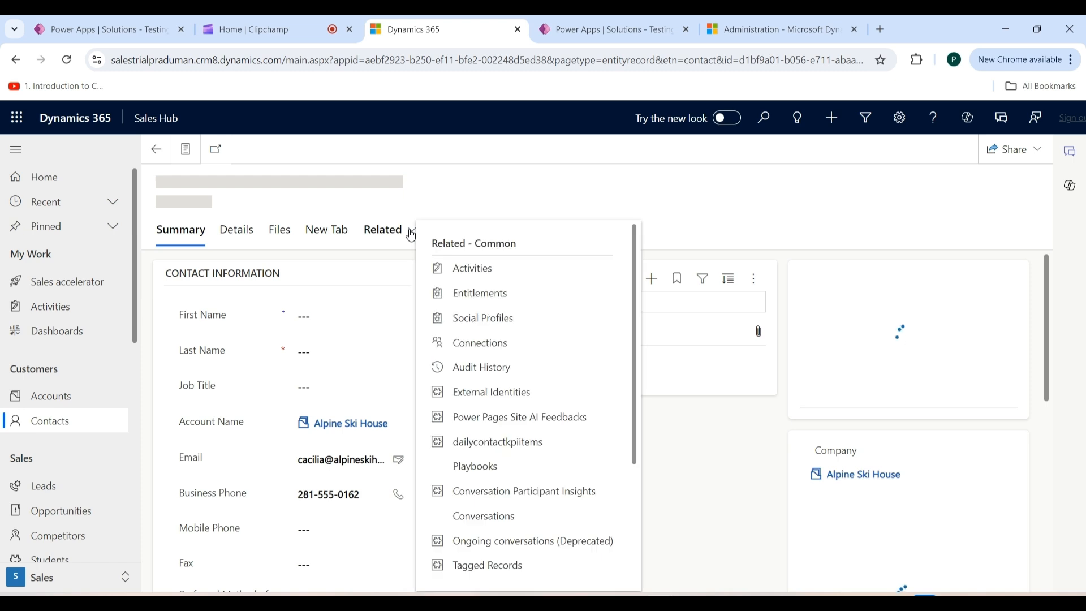
click(470, 278)
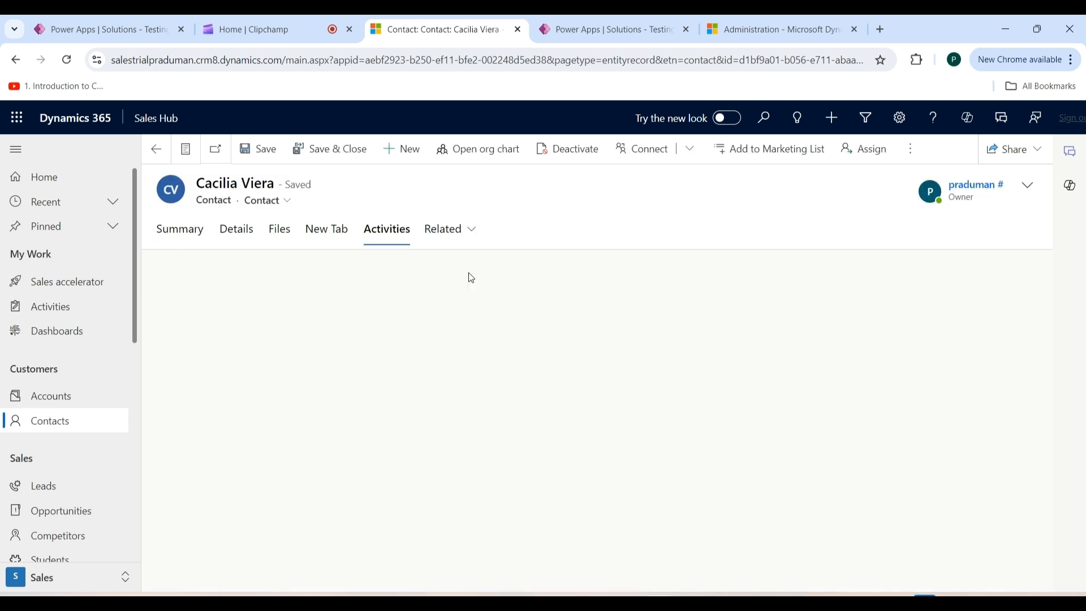
click(390, 304)
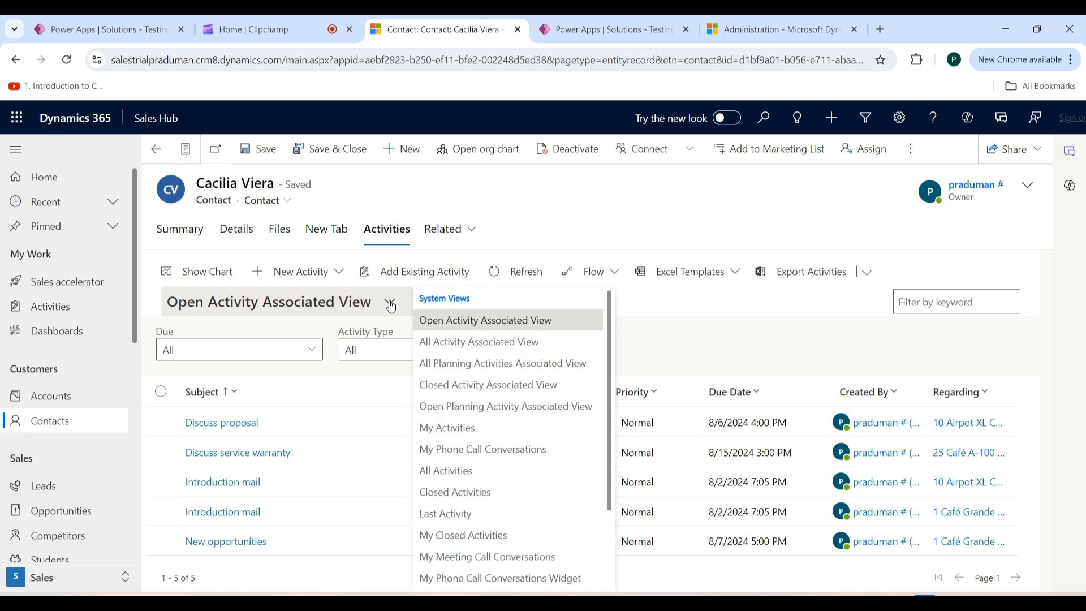
click(448, 386)
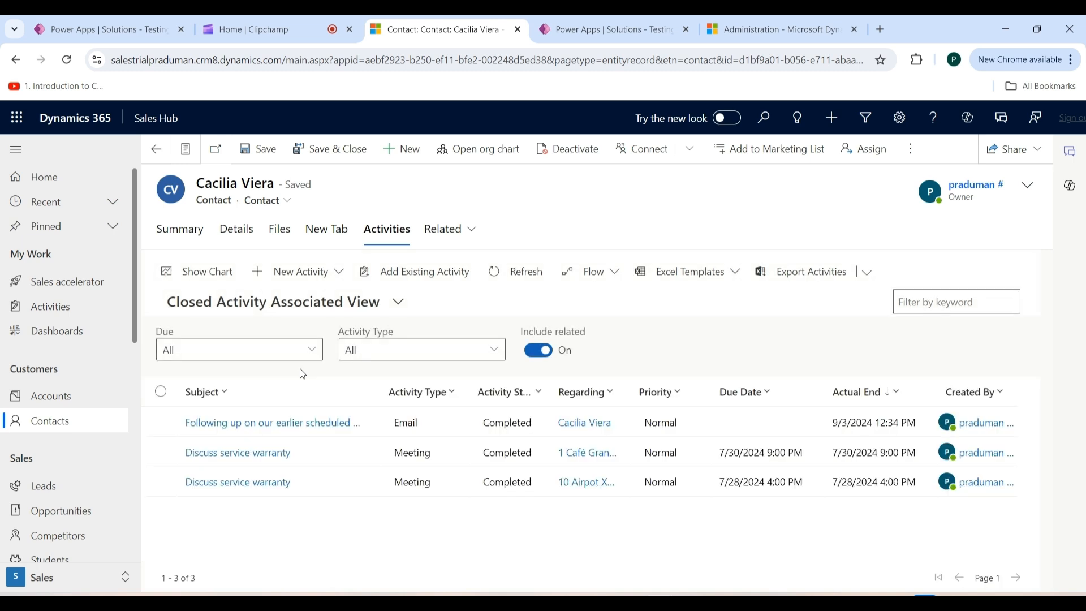
click(229, 423)
scroll(232, 413, down, 4)
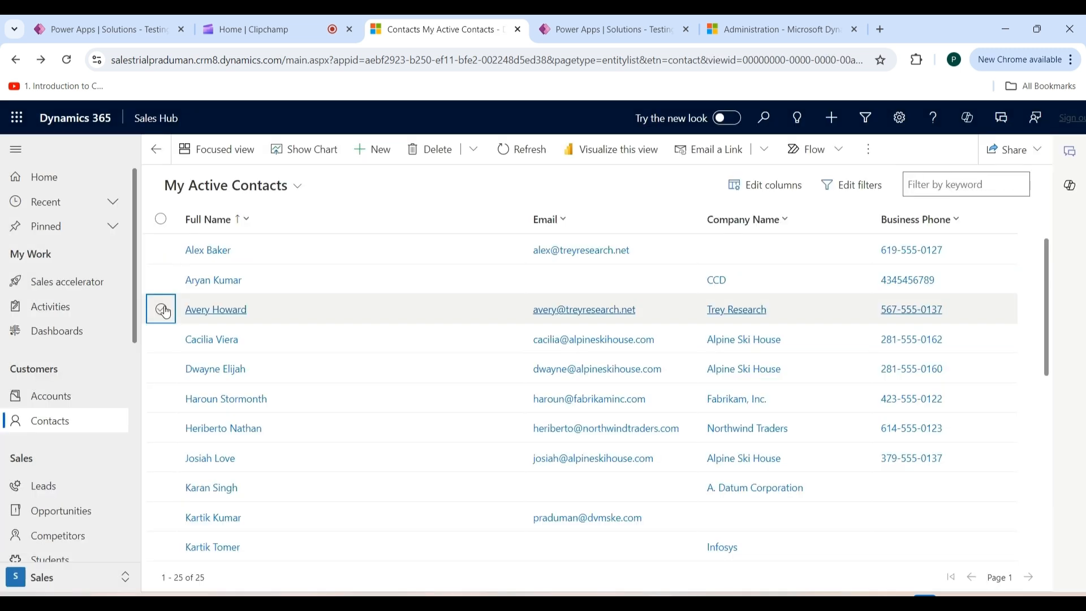
Select the third, fourth and fifth active contacts and start a direct email to them
click(163, 310)
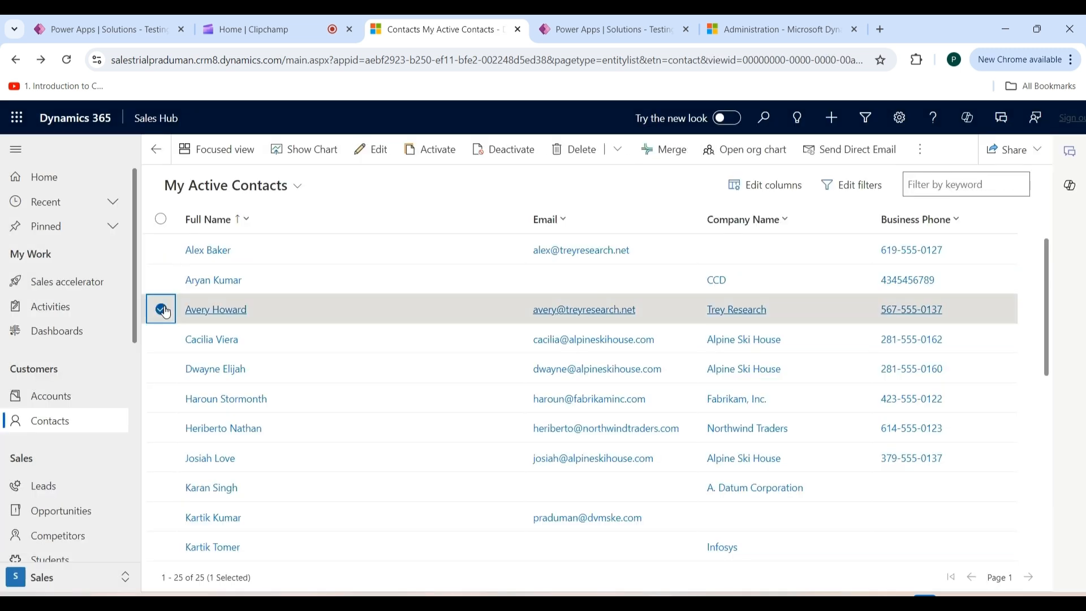
click(161, 341)
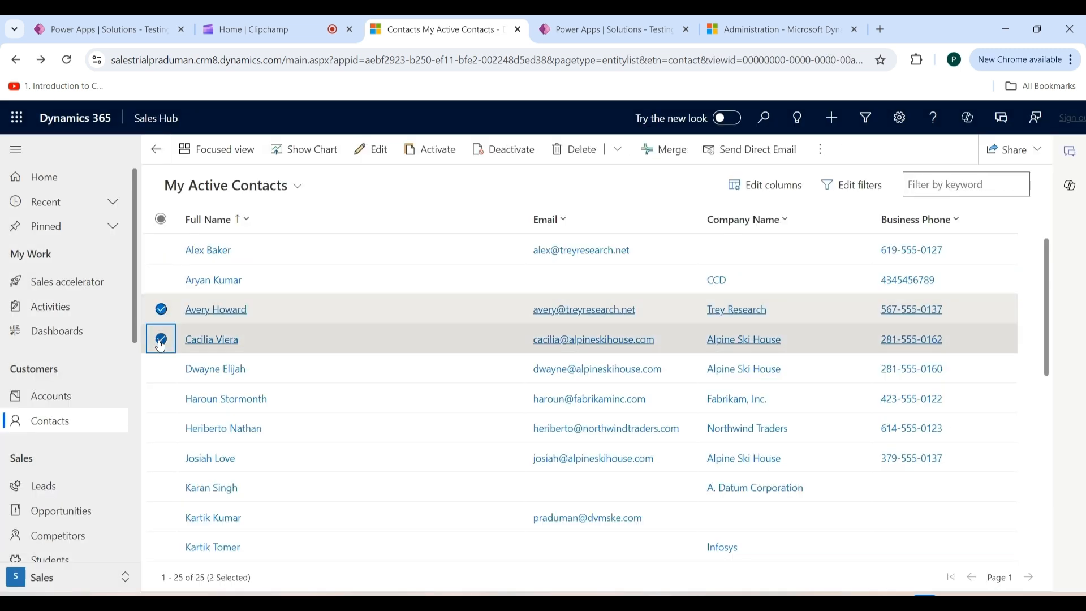
click(161, 372)
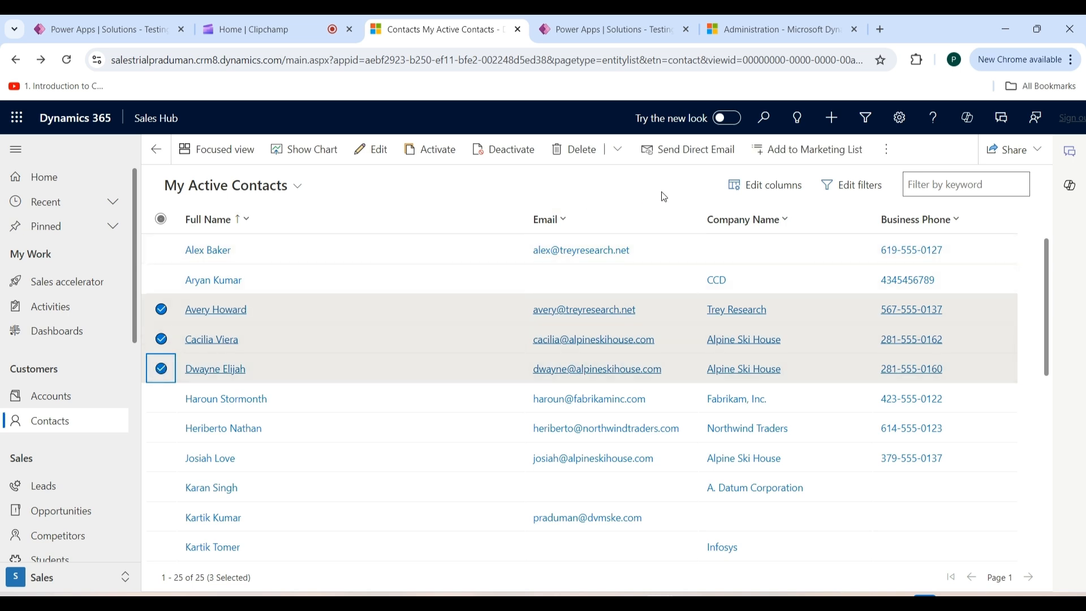
click(689, 156)
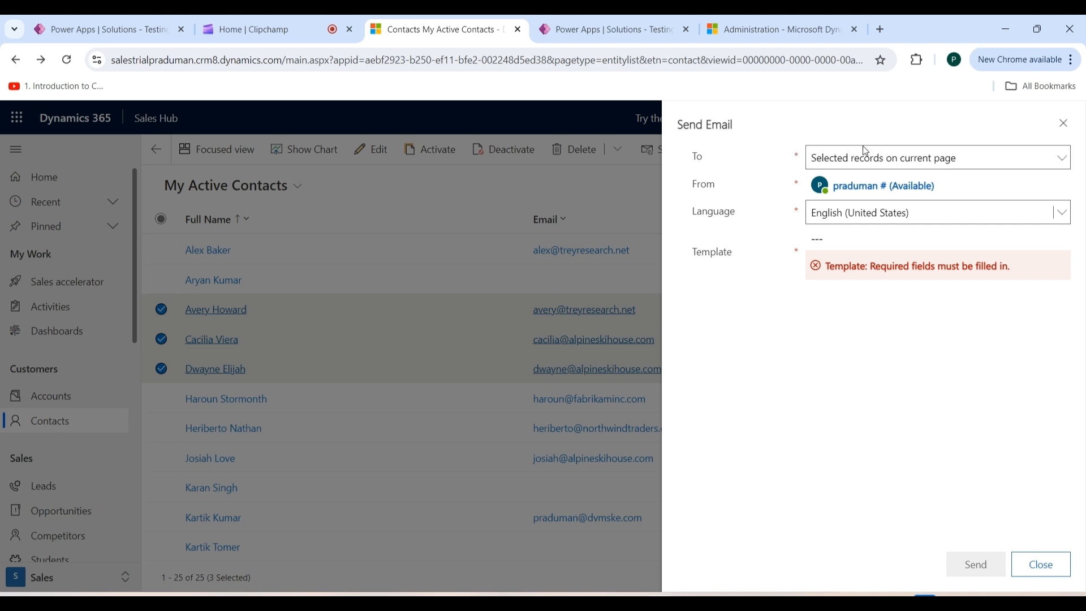
Try the email's recipient scopes: Selected records on current page, All records on current page, and All records on all pages
click(976, 158)
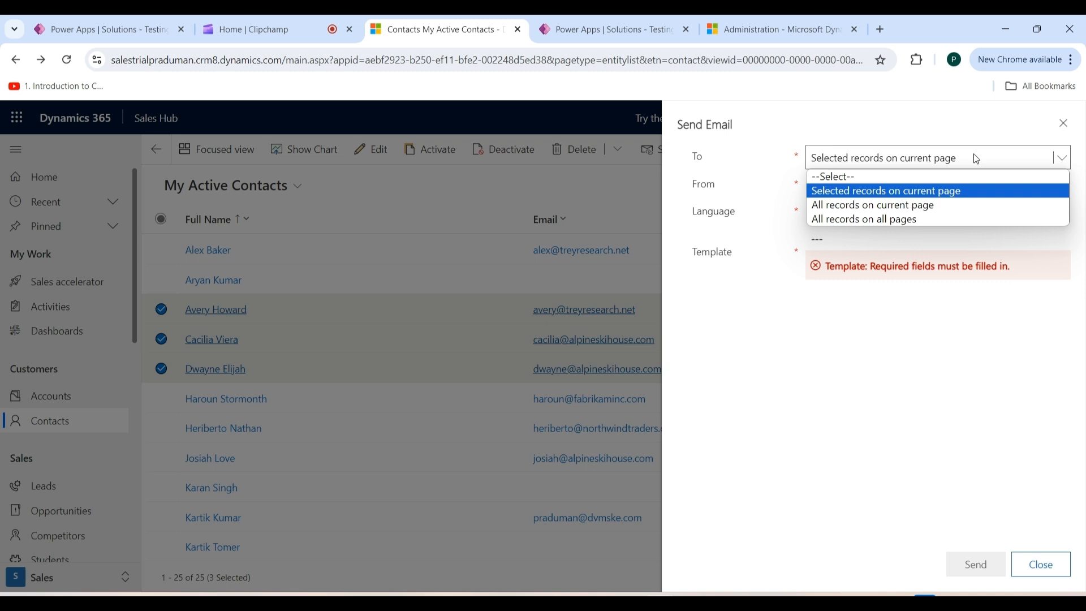
click(928, 197)
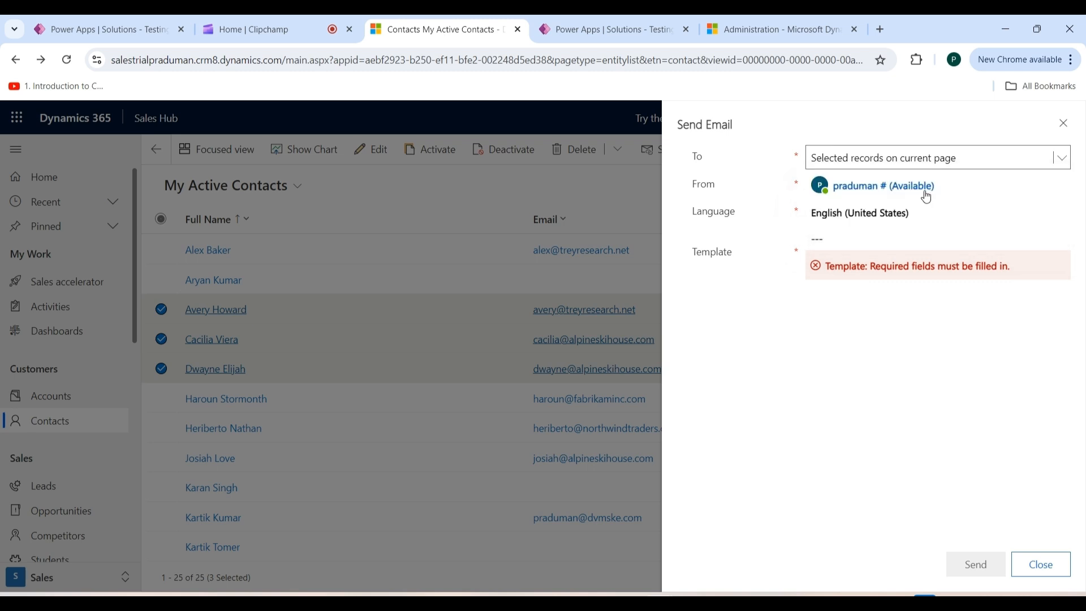
mouse_move(926, 197)
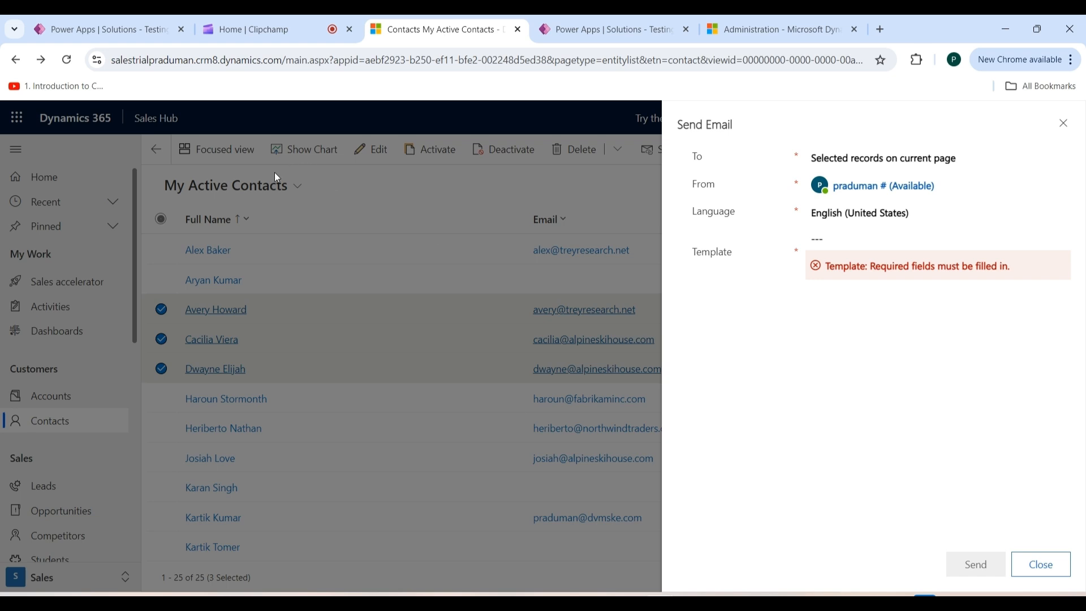
click(960, 163)
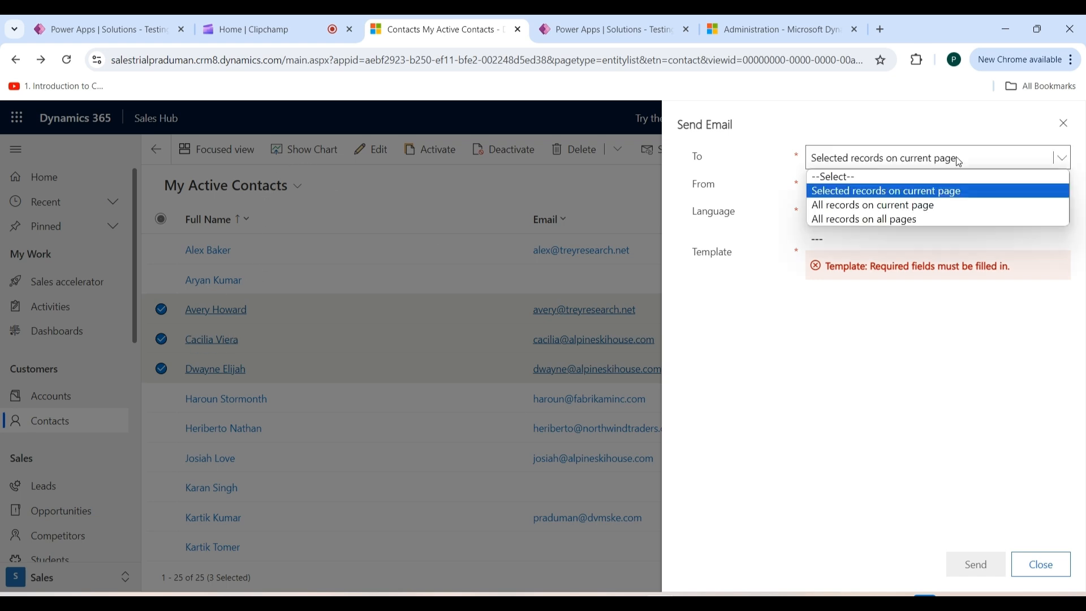
click(912, 206)
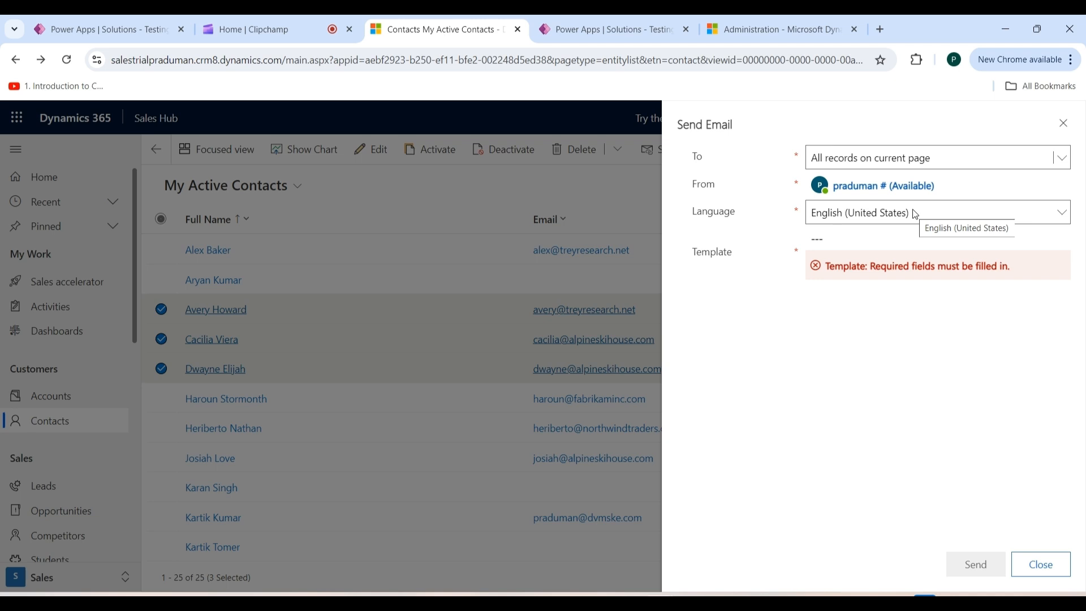
click(984, 162)
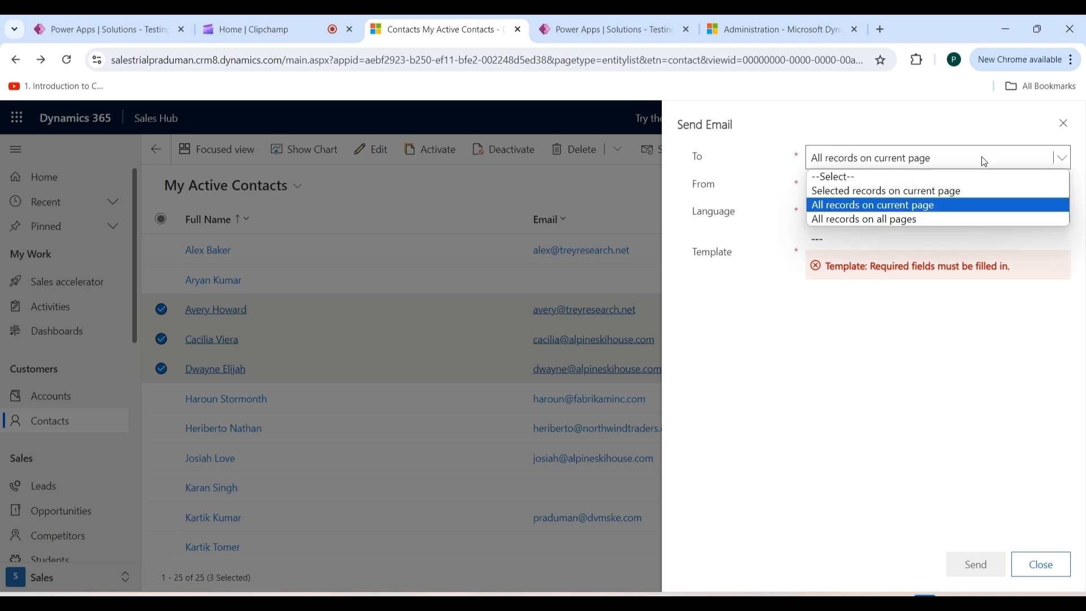
click(888, 222)
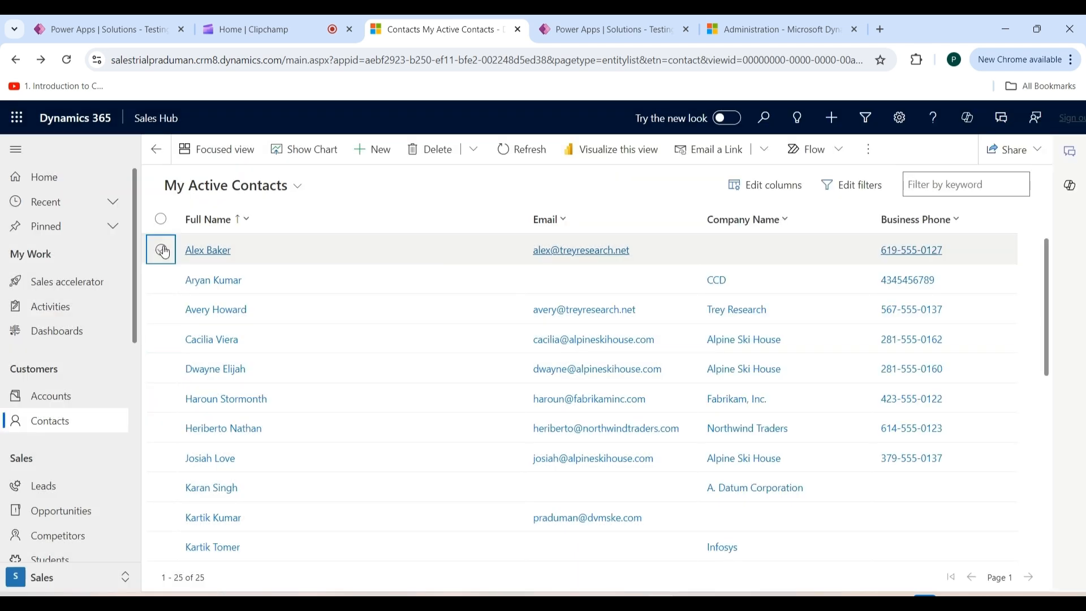
Open the first listed contact, from Trey Research, and view its related activities
click(162, 250)
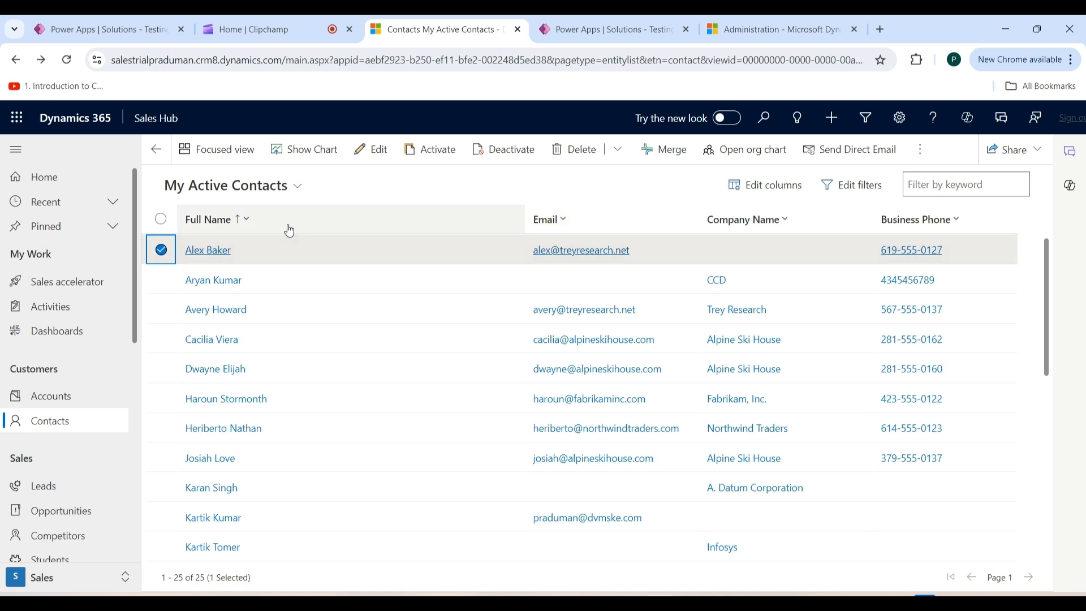
click(215, 258)
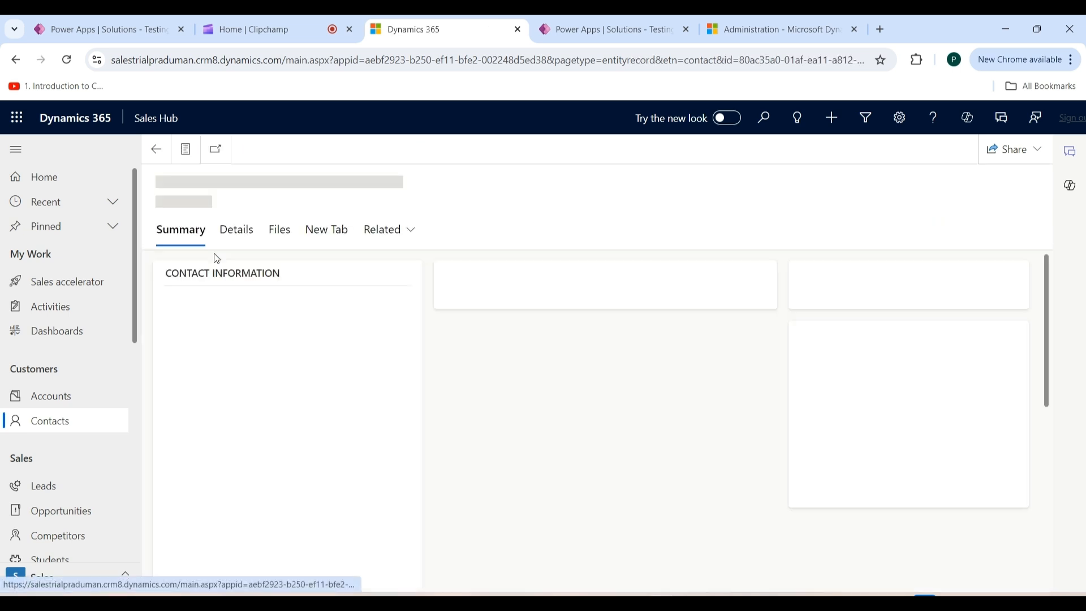
click(412, 236)
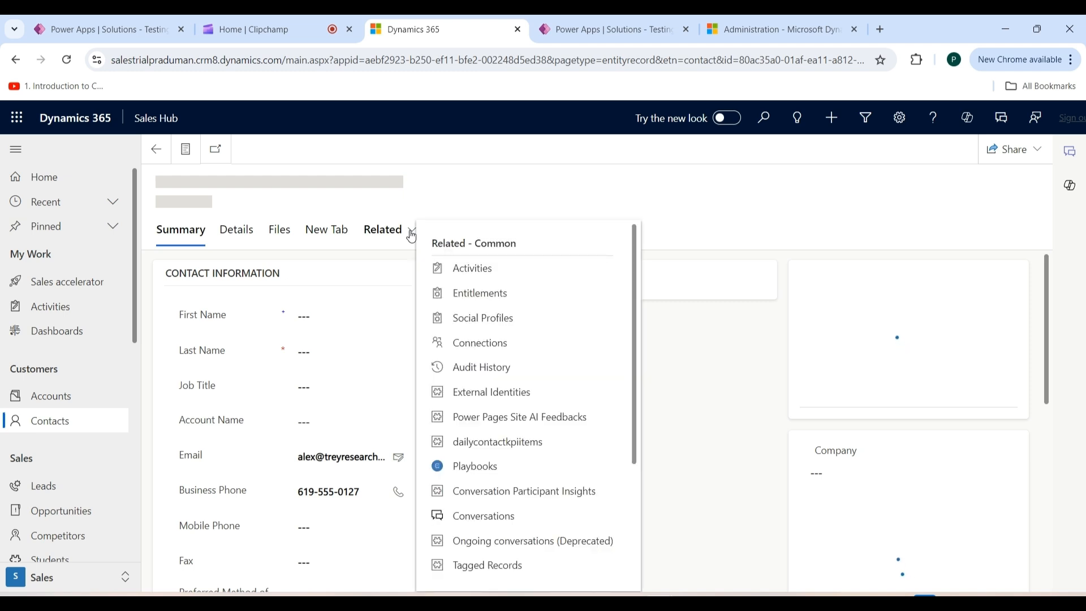
click(468, 271)
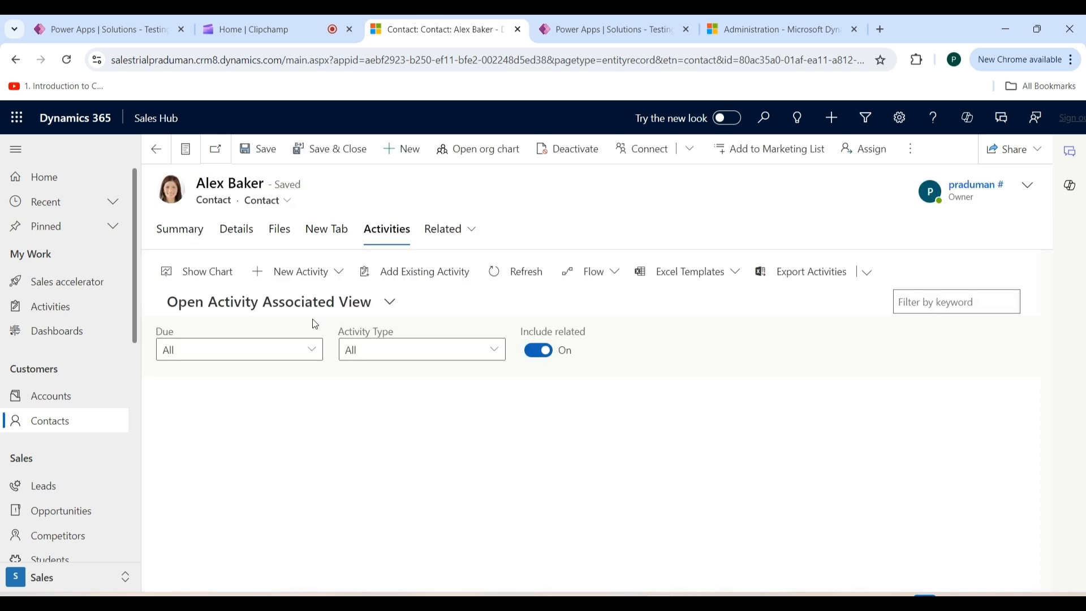